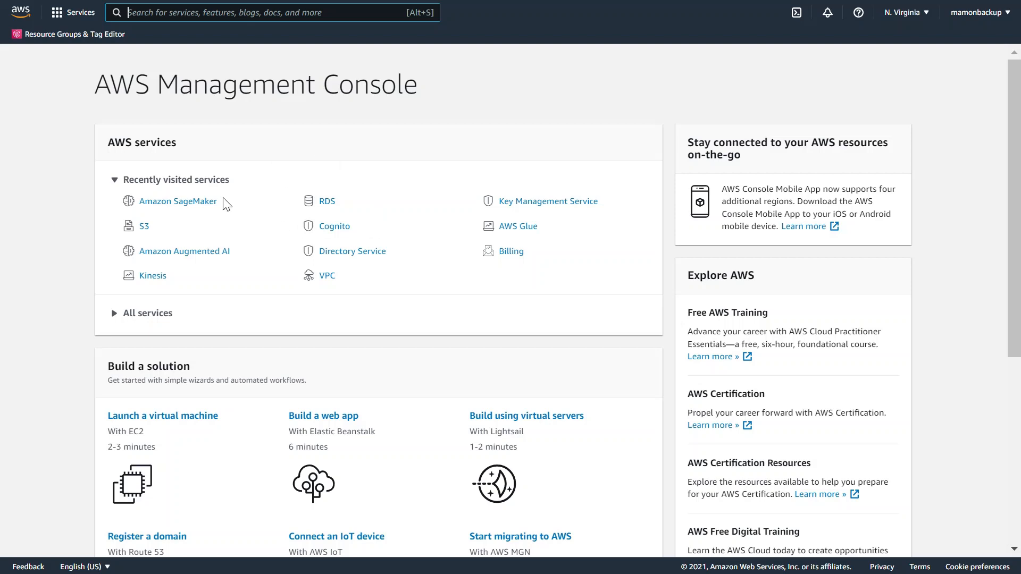
Open Amazon SageMaker's Canvas section and launch the Canvas app for the user listed in the SageMaker Domain
left_click(206, 202)
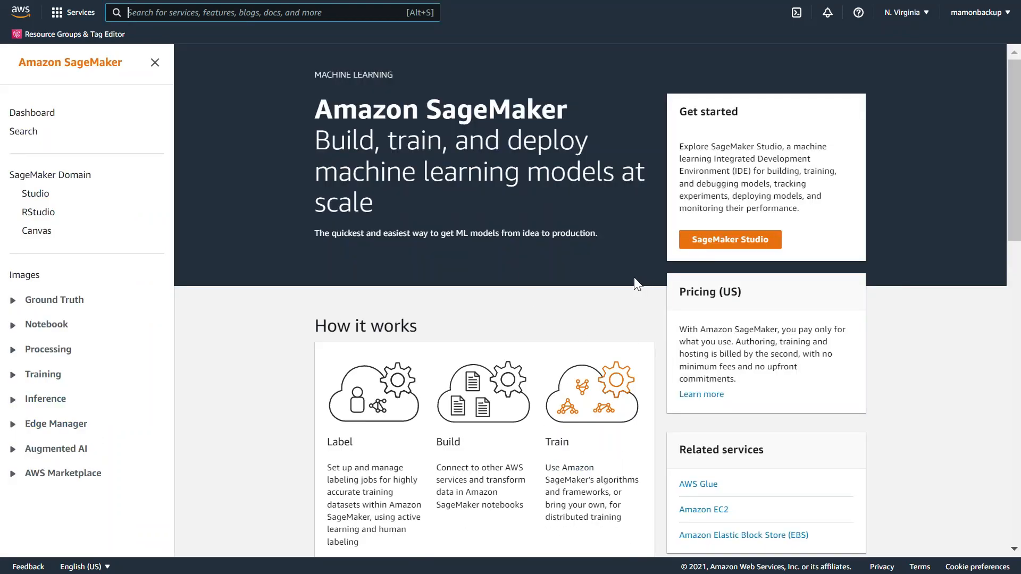
scroll(496, 260, "down", 1)
scroll(319, 234, "up", 2)
left_click(32, 116)
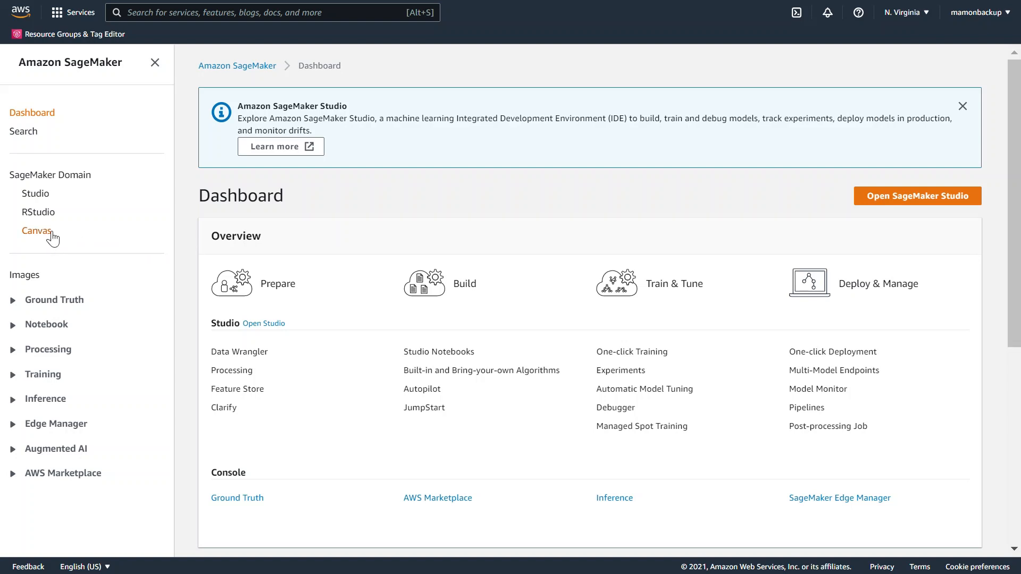
left_click(51, 233)
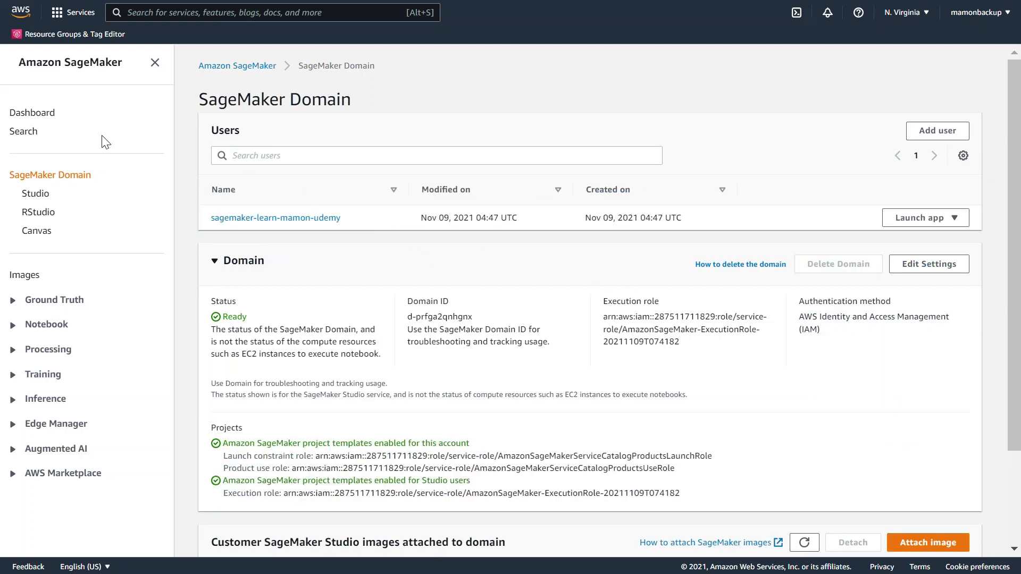
left_click(921, 218)
left_click(924, 255)
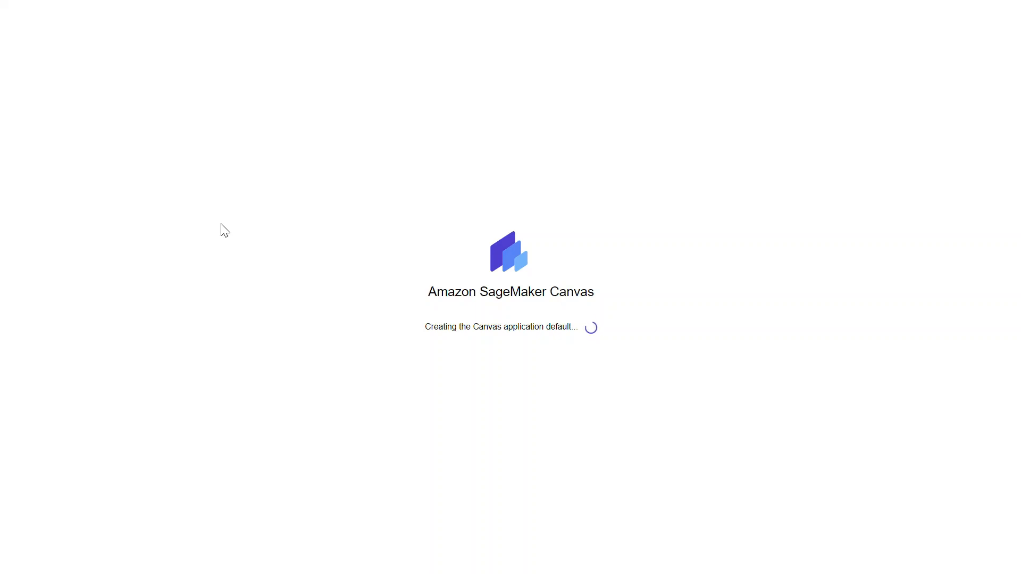
double_click(932, 77)
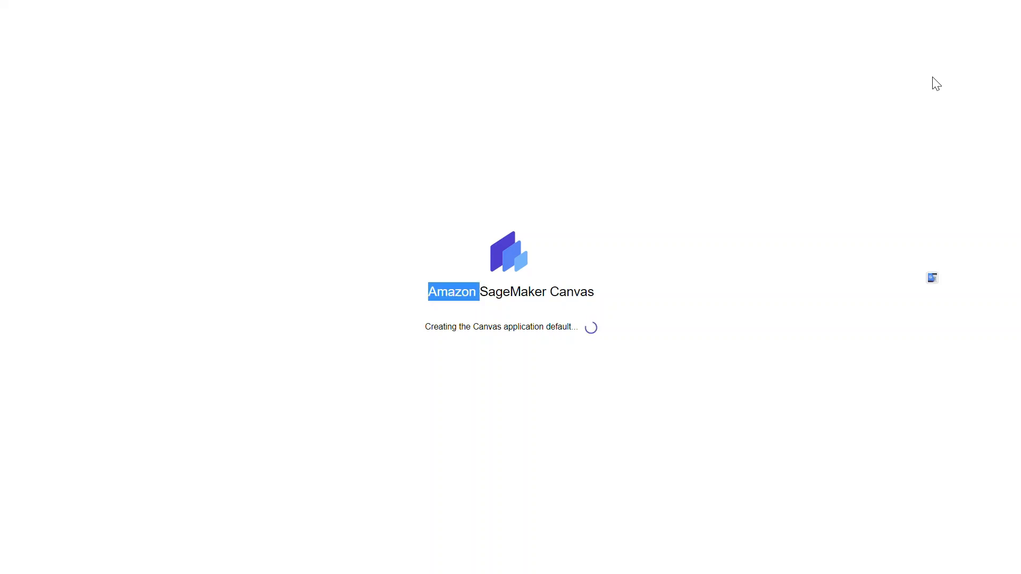
left_click(932, 77)
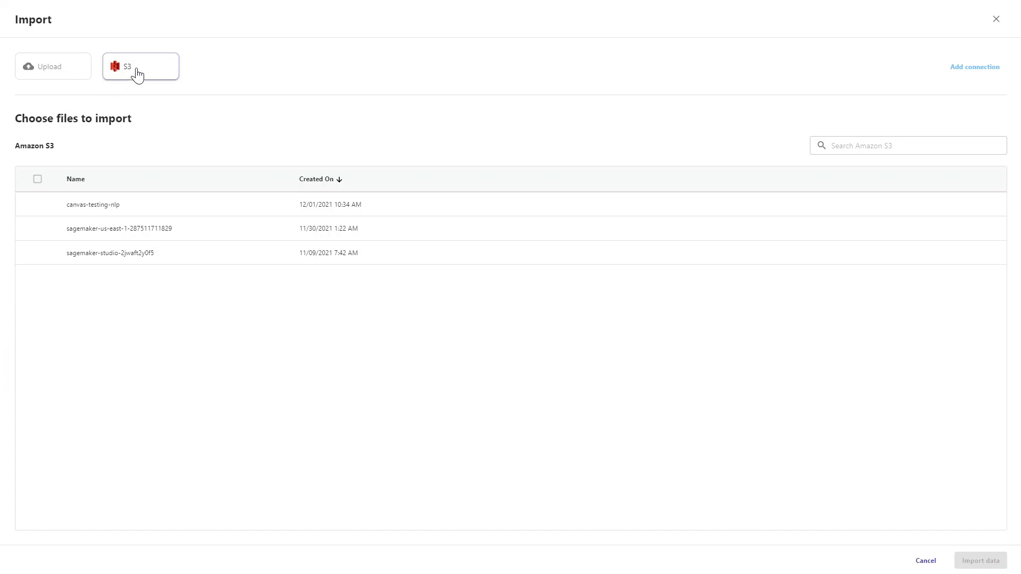
Import train.csv and test.csv from the S3 bucket canvas-testing-nlp as datasets
left_click(125, 211)
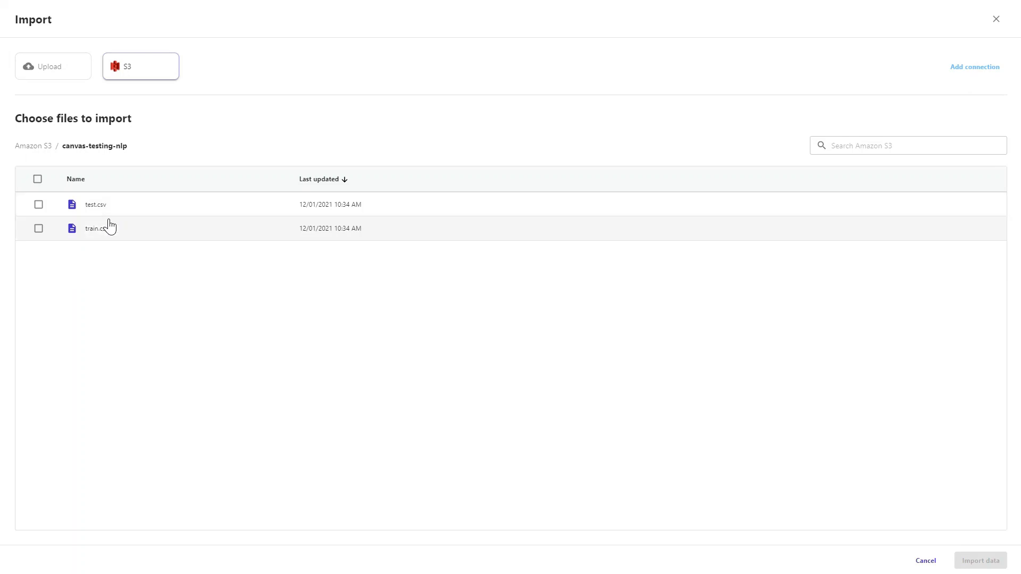
left_click(107, 228)
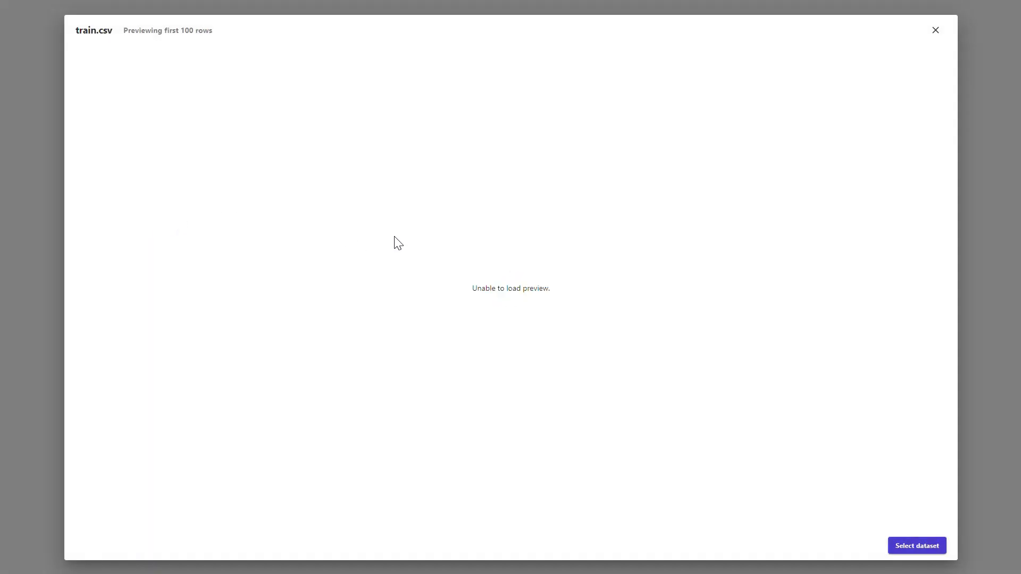
left_click(897, 546)
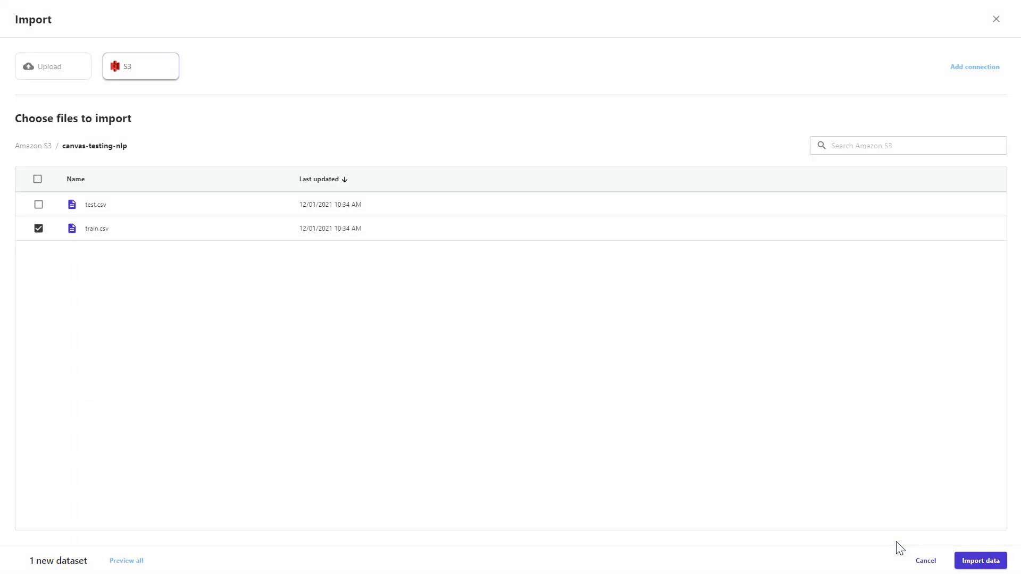
left_click(39, 206)
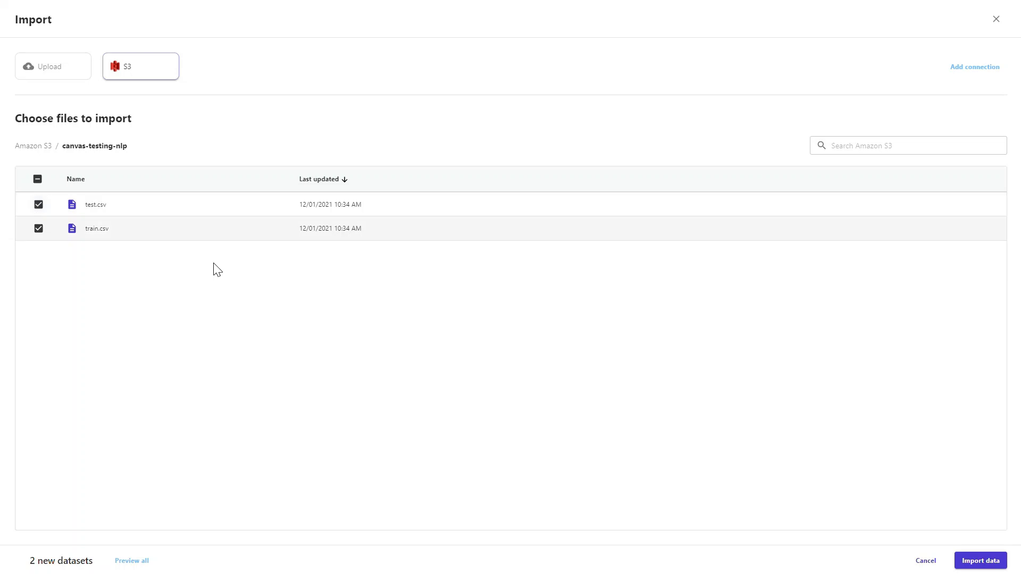
left_click(993, 566)
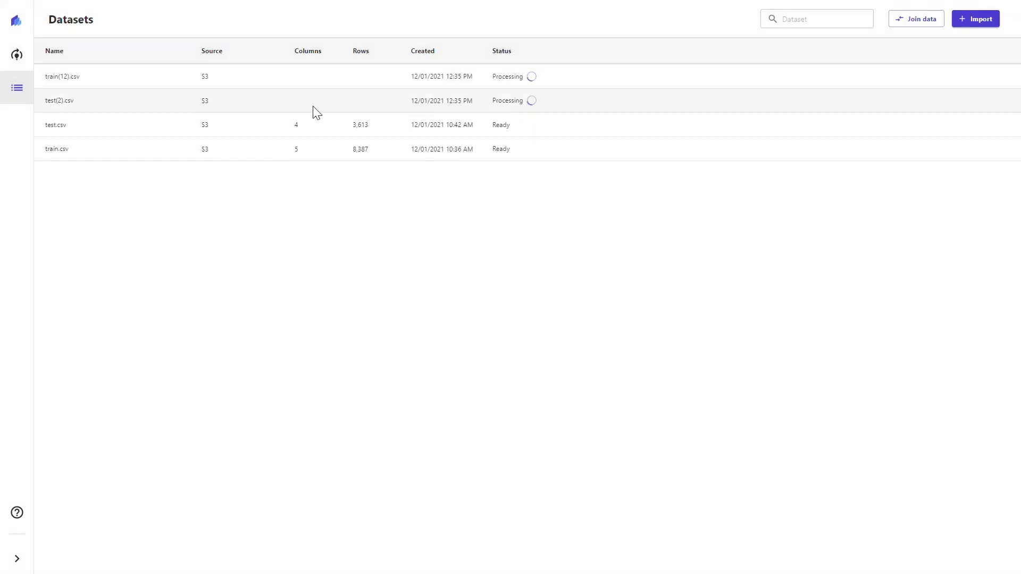
Create a new model with the suggested name and select train(12).csv as its dataset
left_click(28, 63)
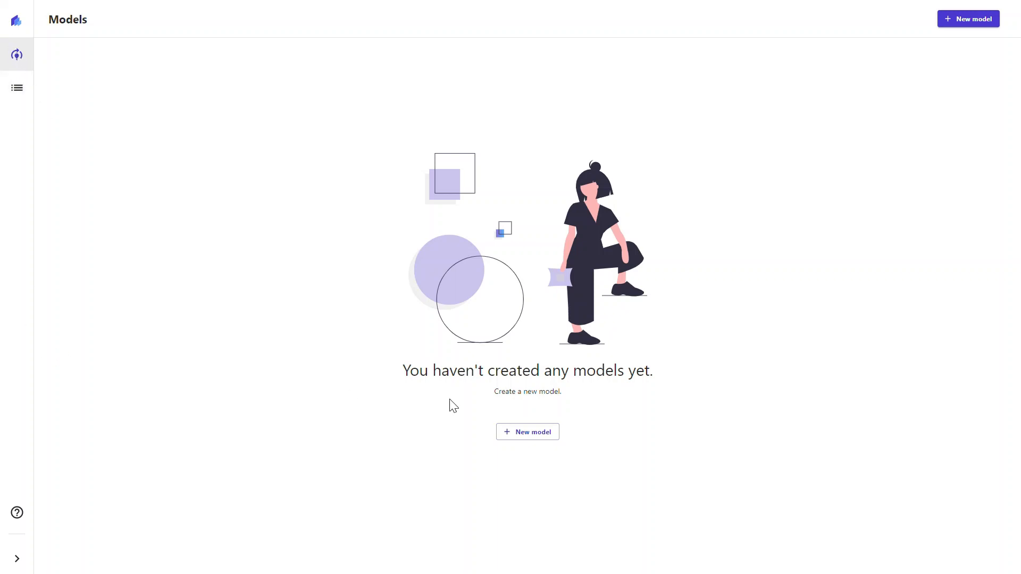
left_click(510, 426)
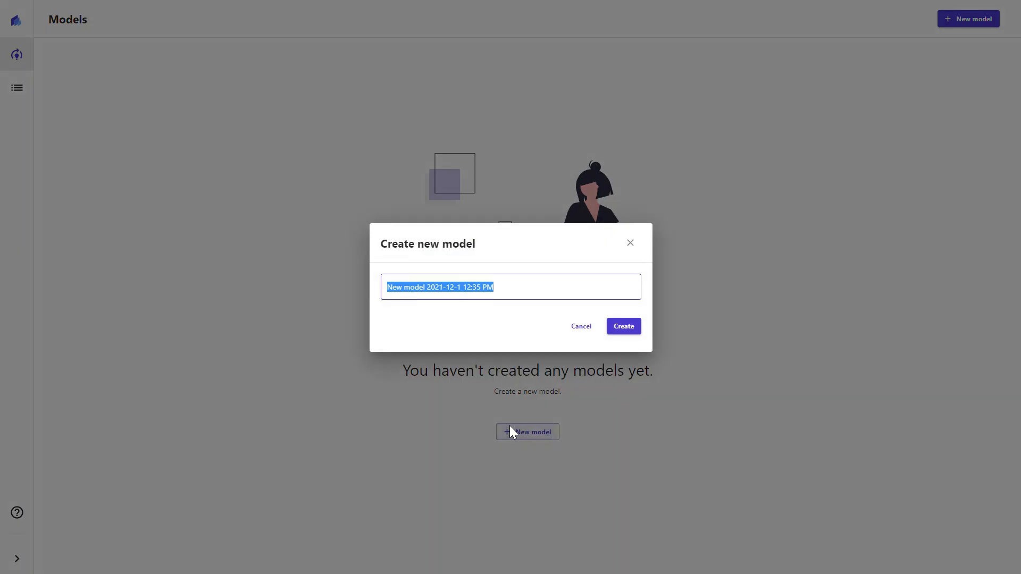
left_click(627, 328)
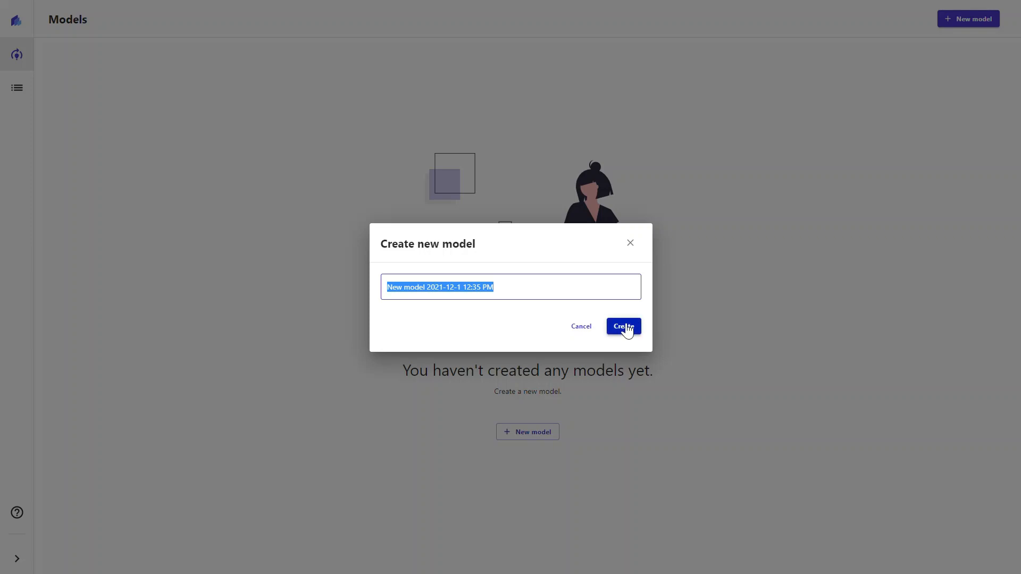
left_click(625, 325)
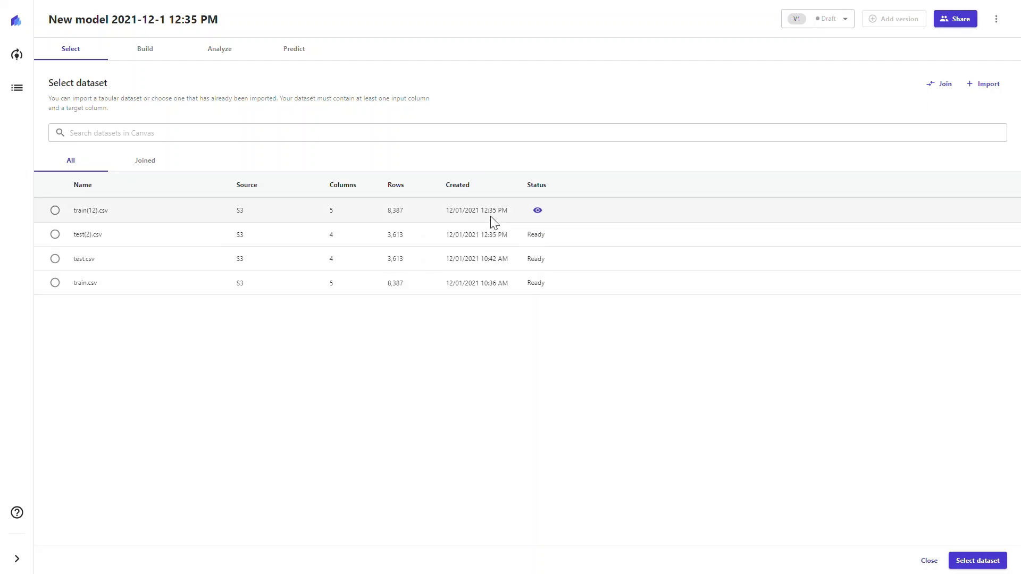
left_click(55, 211)
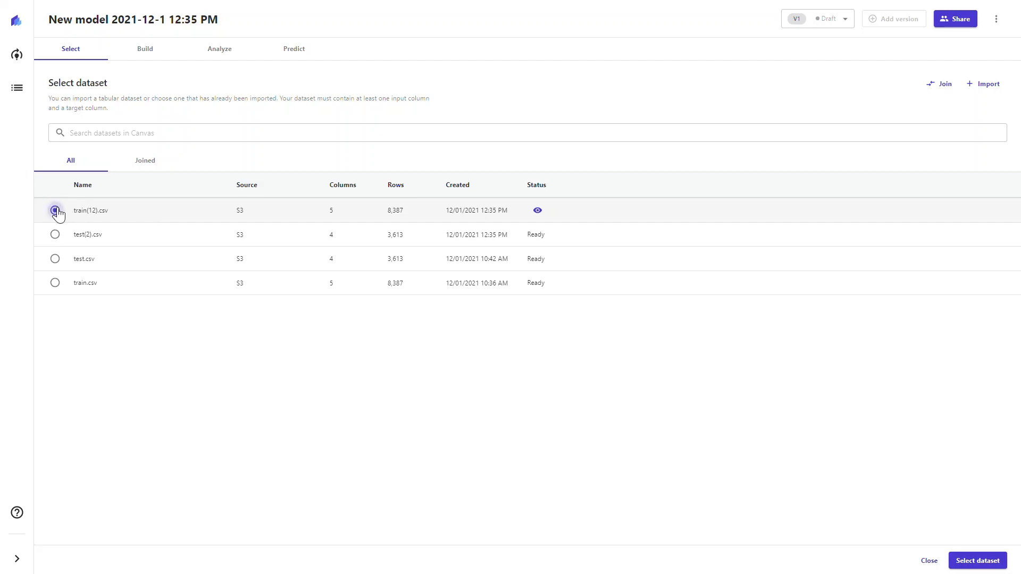
left_click(972, 560)
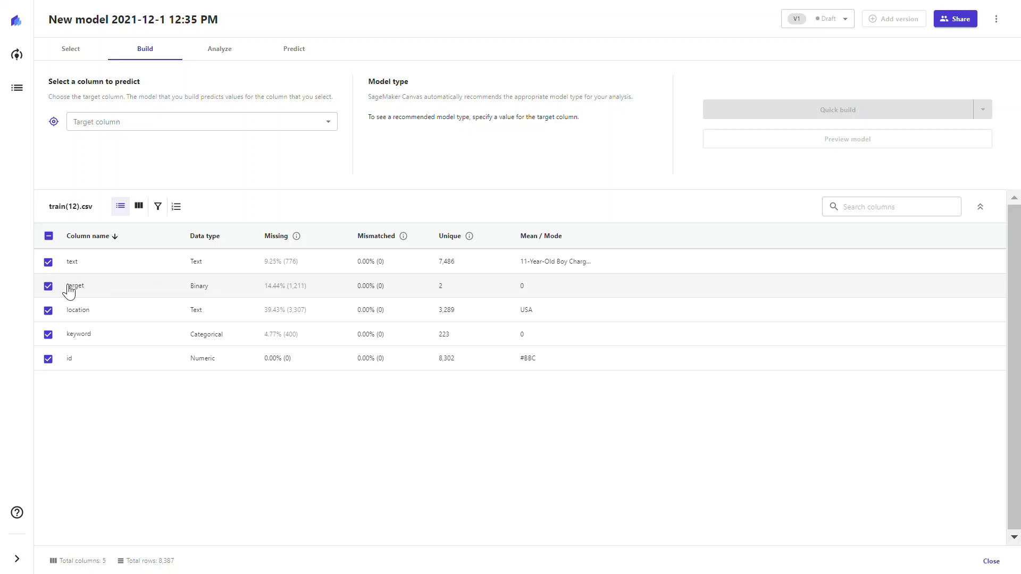
left_click(50, 263)
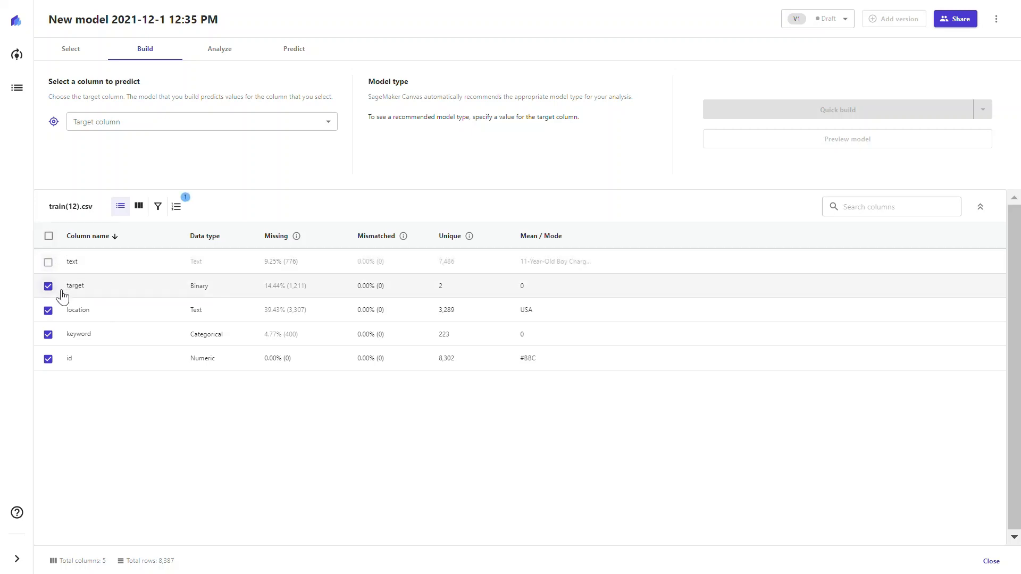
left_click(49, 311)
left_click(49, 335)
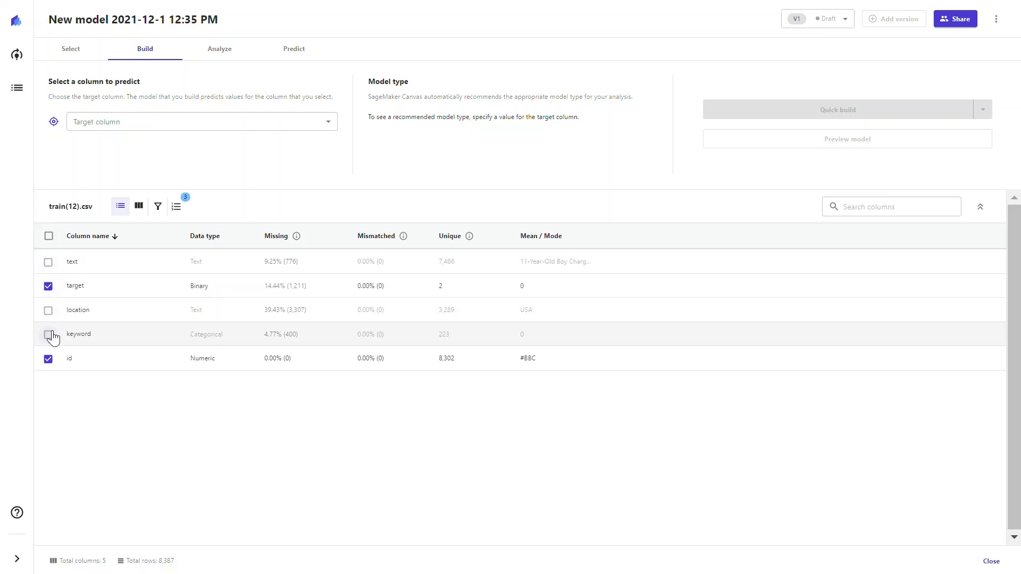
left_click(48, 359)
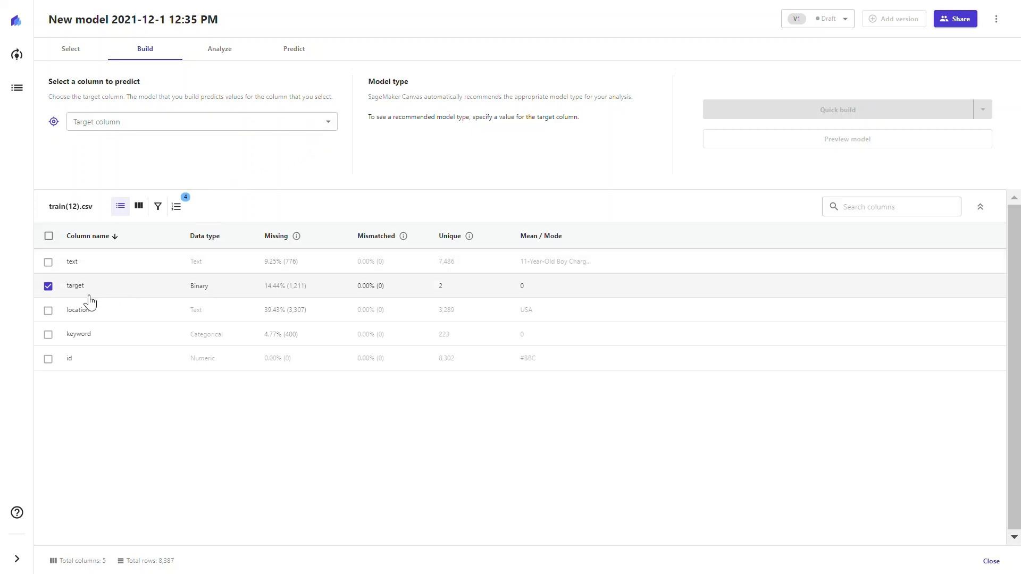
left_click(51, 286)
left_click(50, 262)
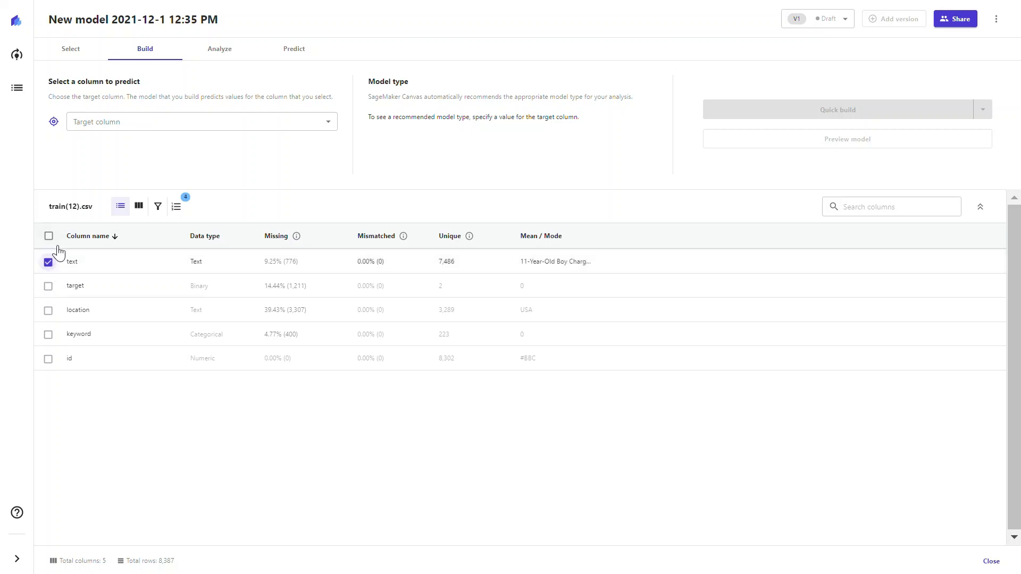
left_click(50, 236)
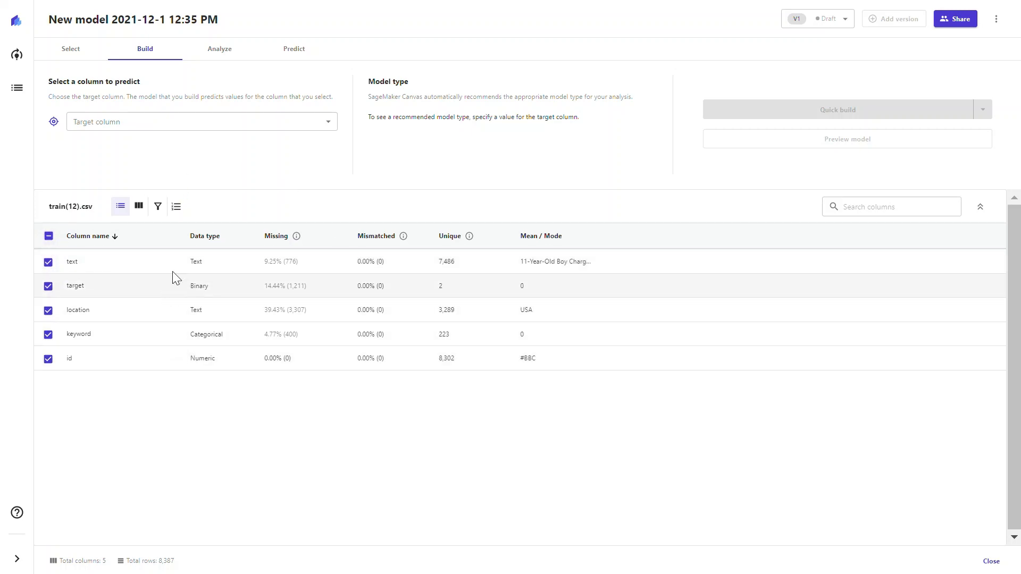
Set target as the column to predict and exclude the id, keyword and location columns from the model
left_click(329, 126)
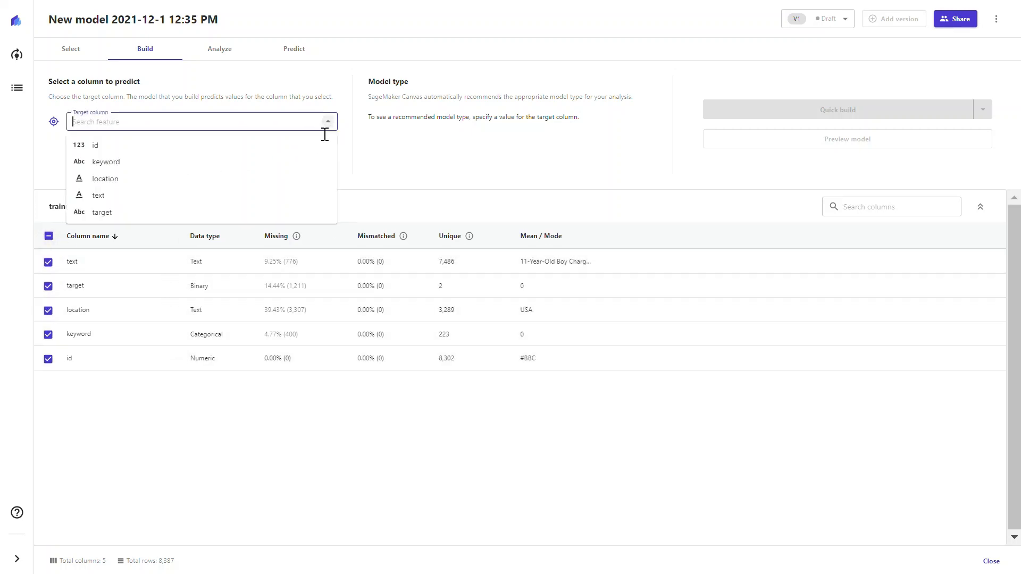
left_click(149, 213)
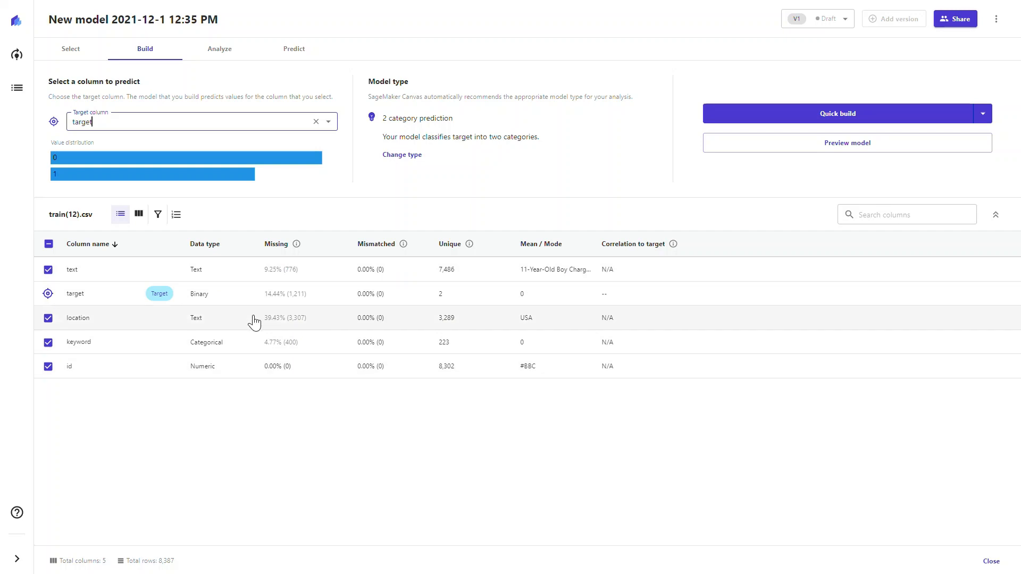
mouse_move(290, 271)
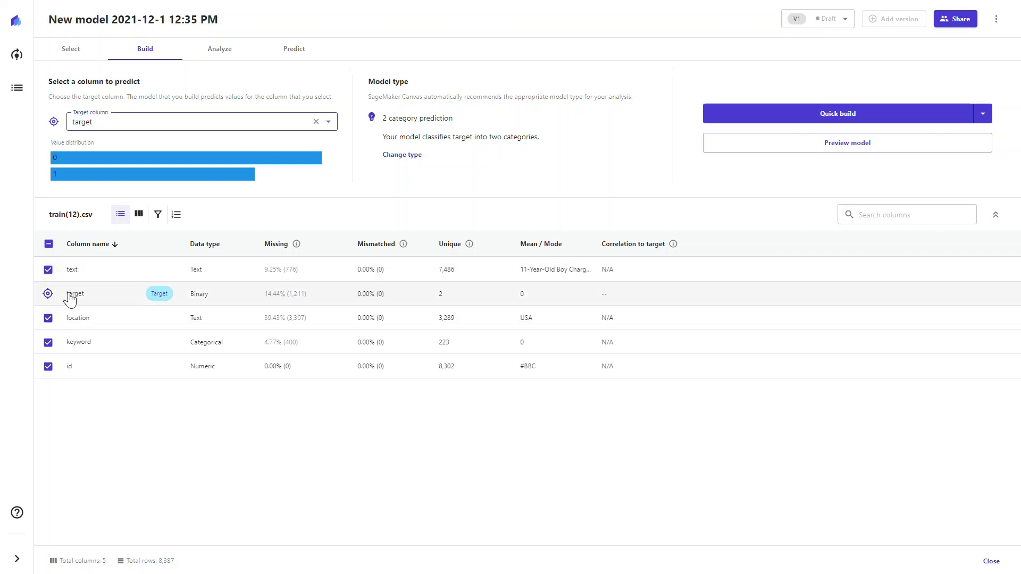
left_click(48, 367)
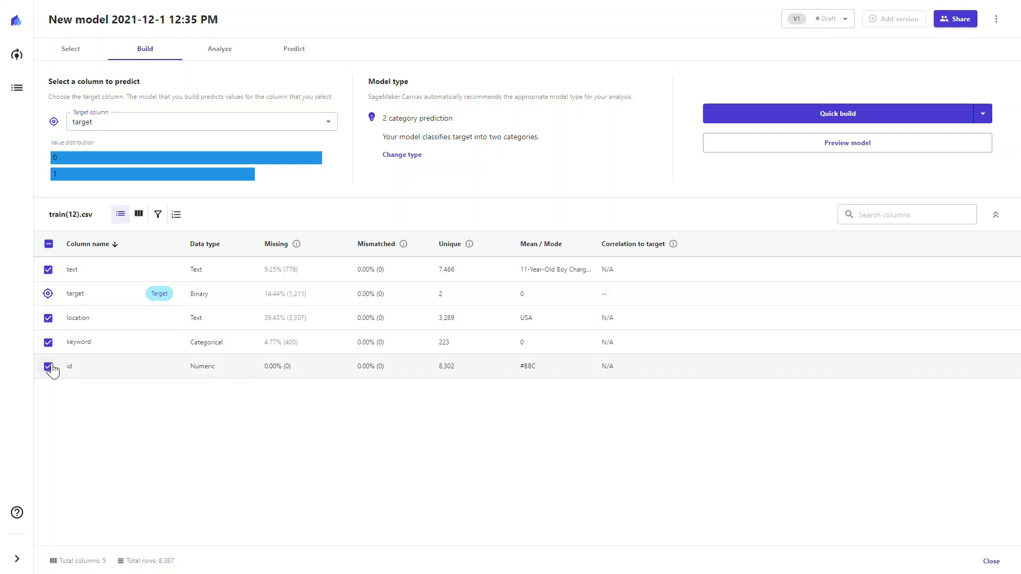
left_click(52, 344)
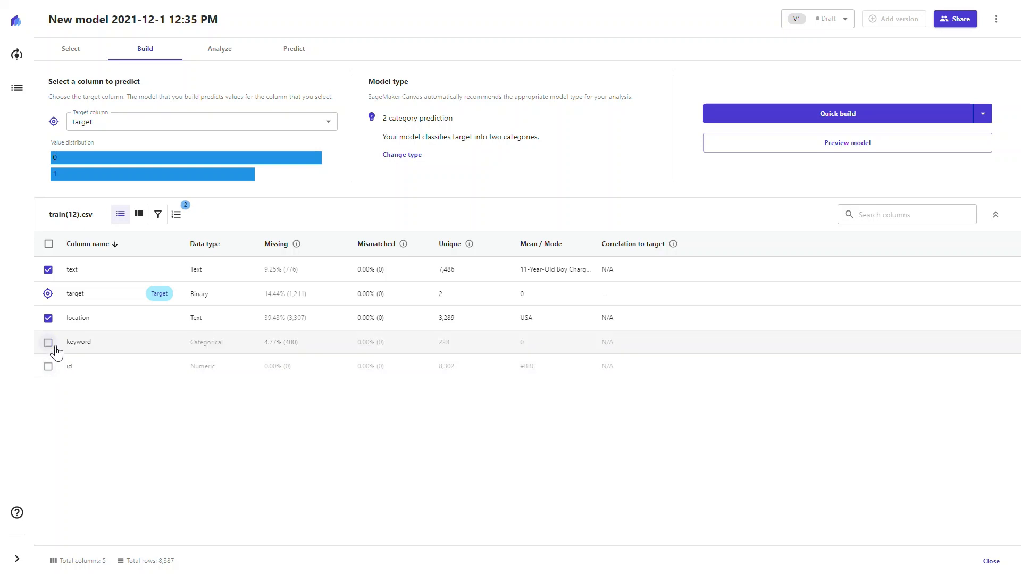
left_click(52, 318)
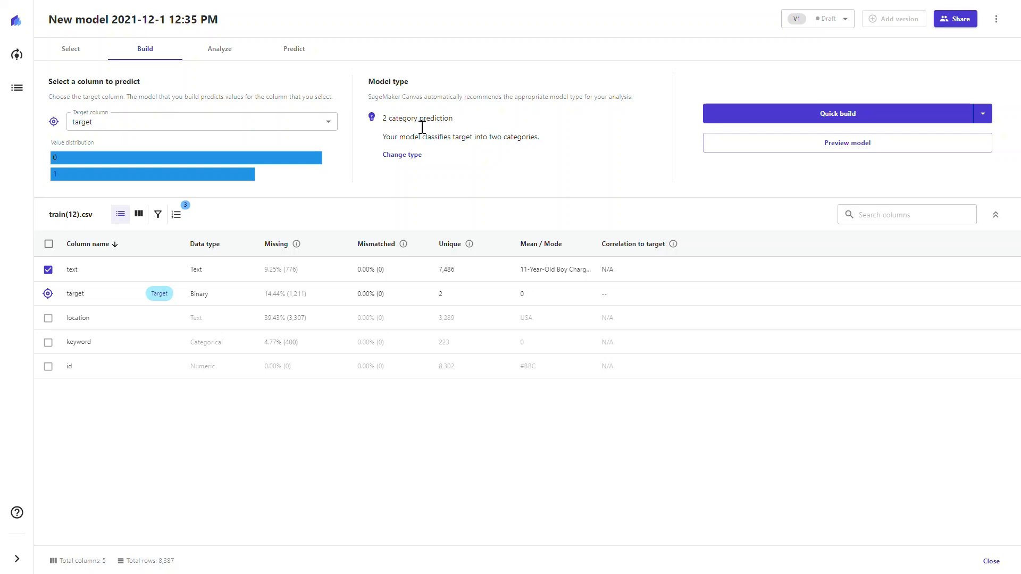
Examine the value distribution of the target column and review the available model types
mouse_move(257, 161)
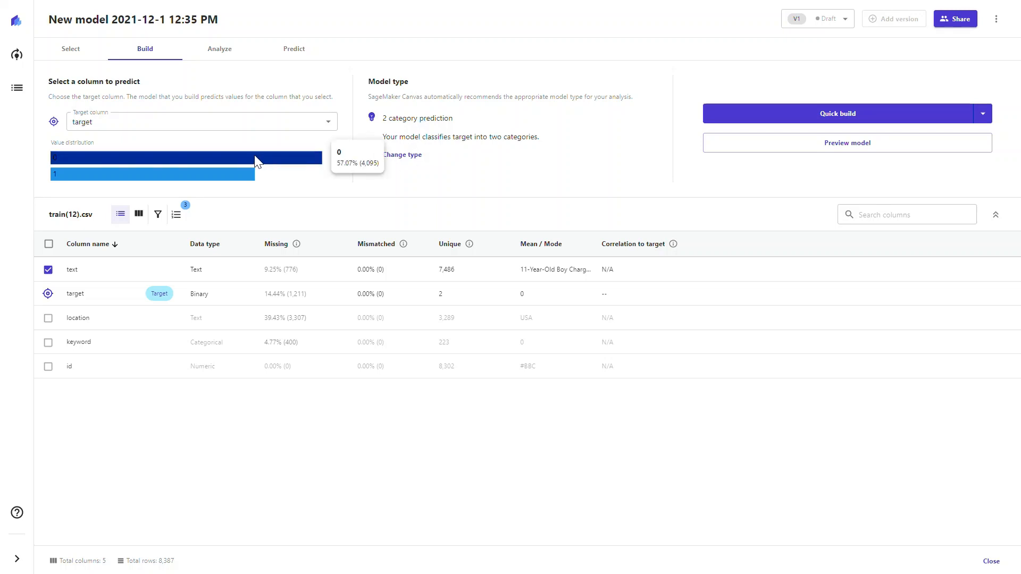
mouse_move(228, 174)
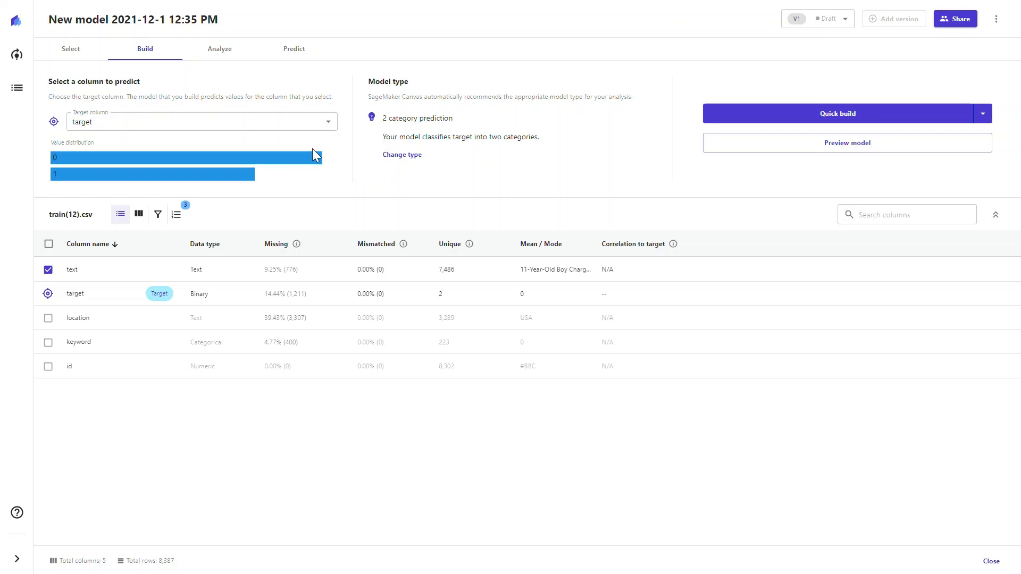
mouse_move(300, 277)
left_click(410, 154)
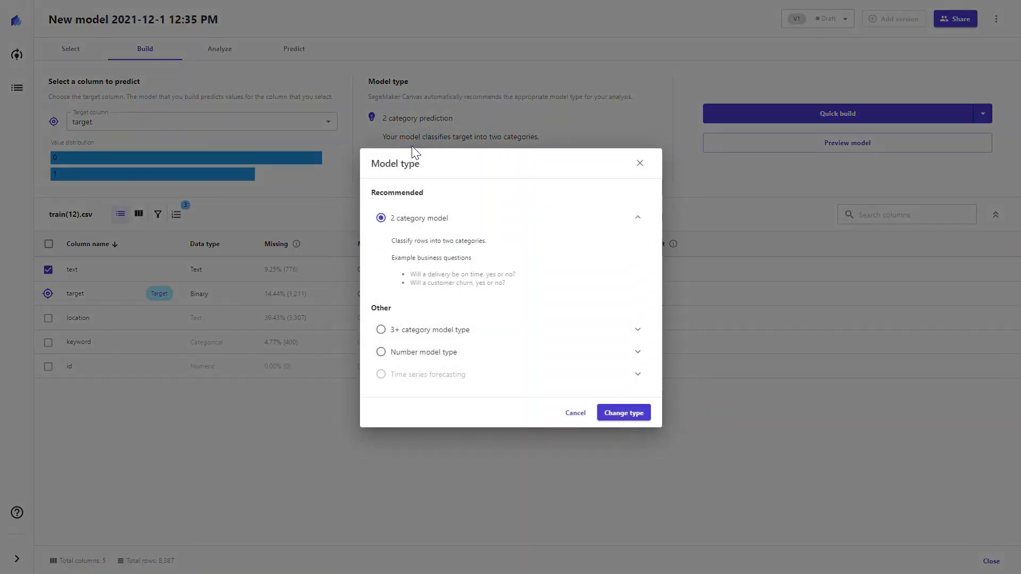
left_click(639, 163)
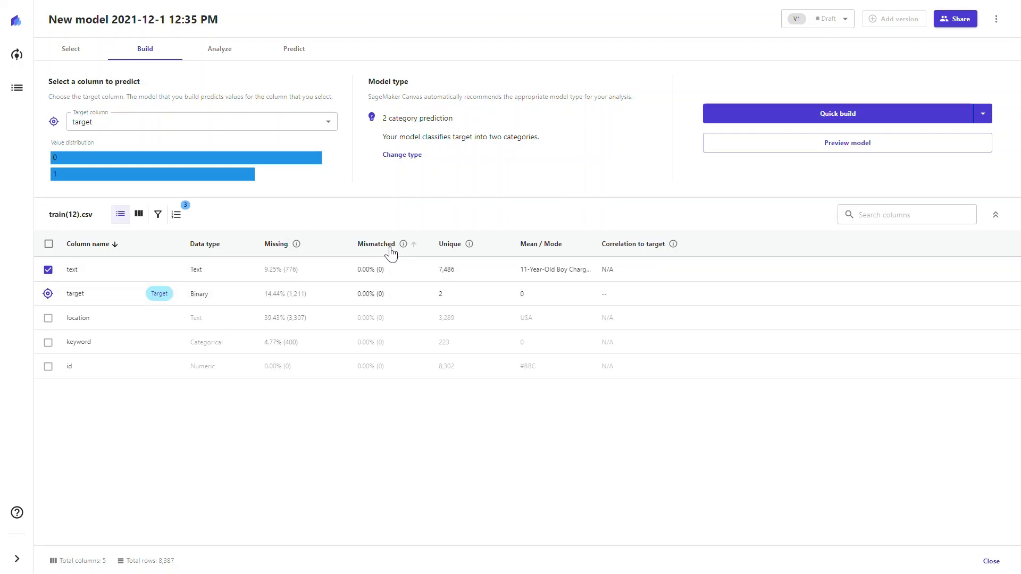
Generate a preview of the model and choose Quick build as the build type
left_click(799, 154)
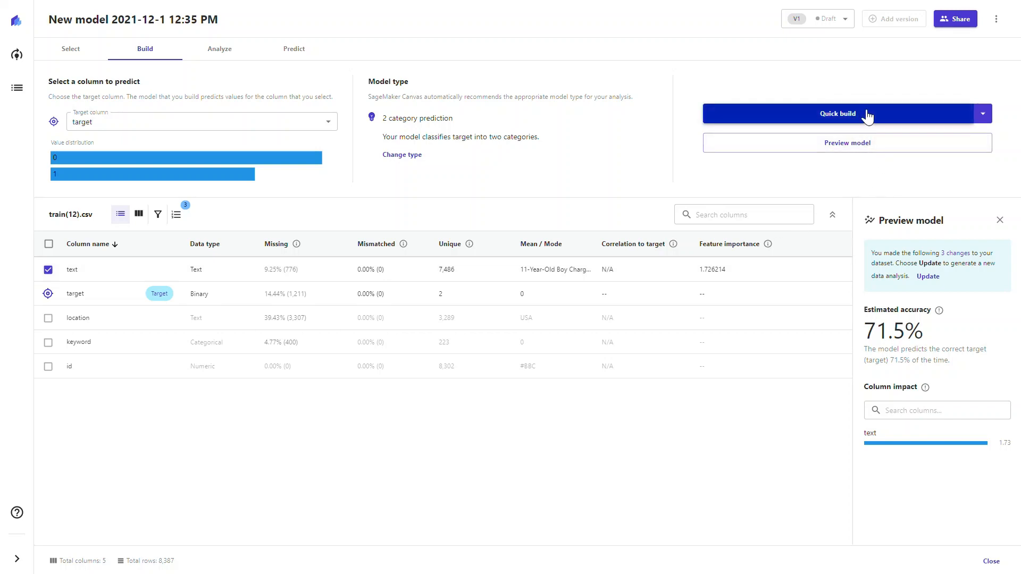
left_click(987, 118)
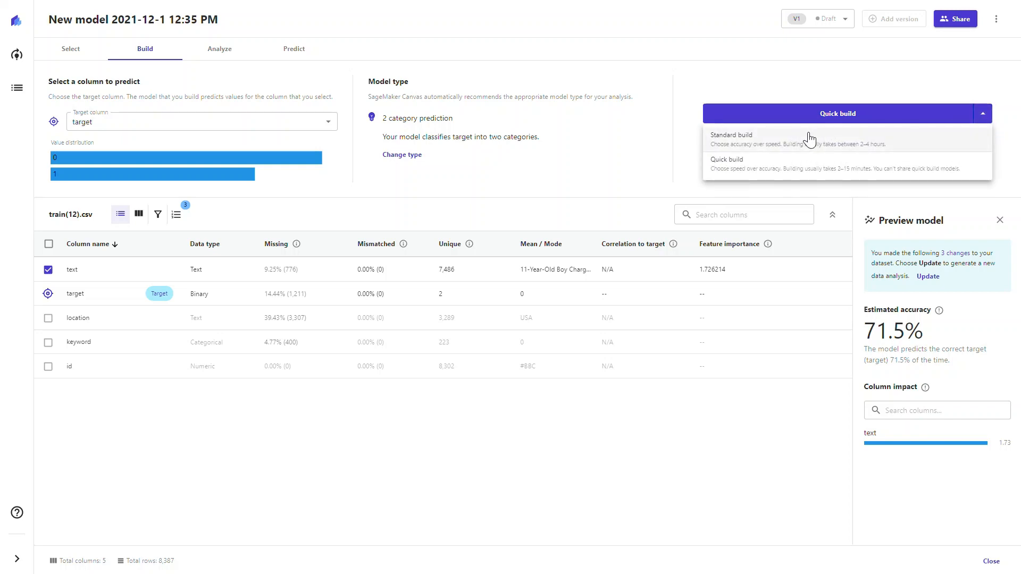
left_click(919, 165)
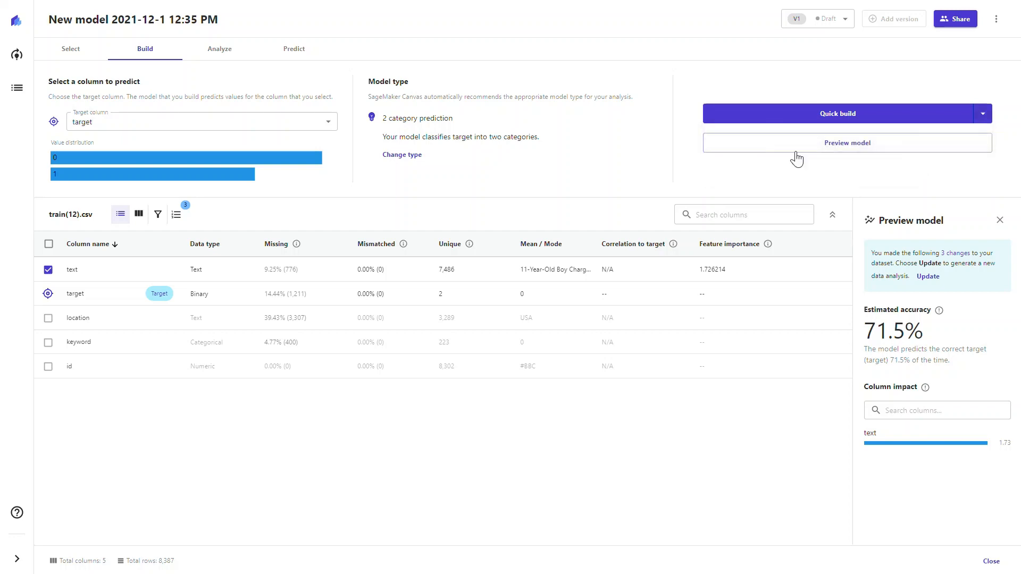
Run the Quick build, open the finished model's predictions, and check single prediction before returning to batch prediction
left_click(828, 121)
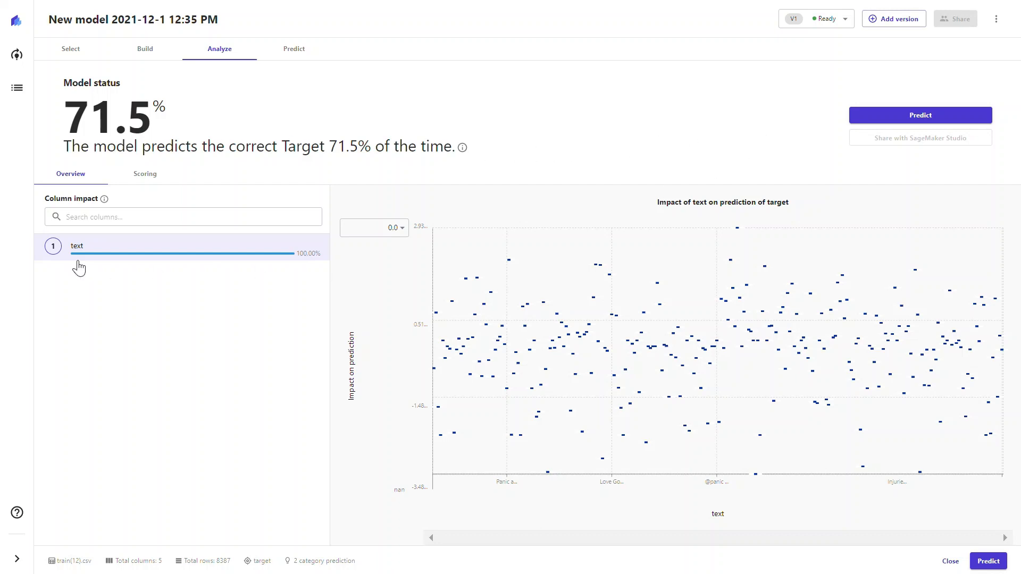
left_click(874, 121)
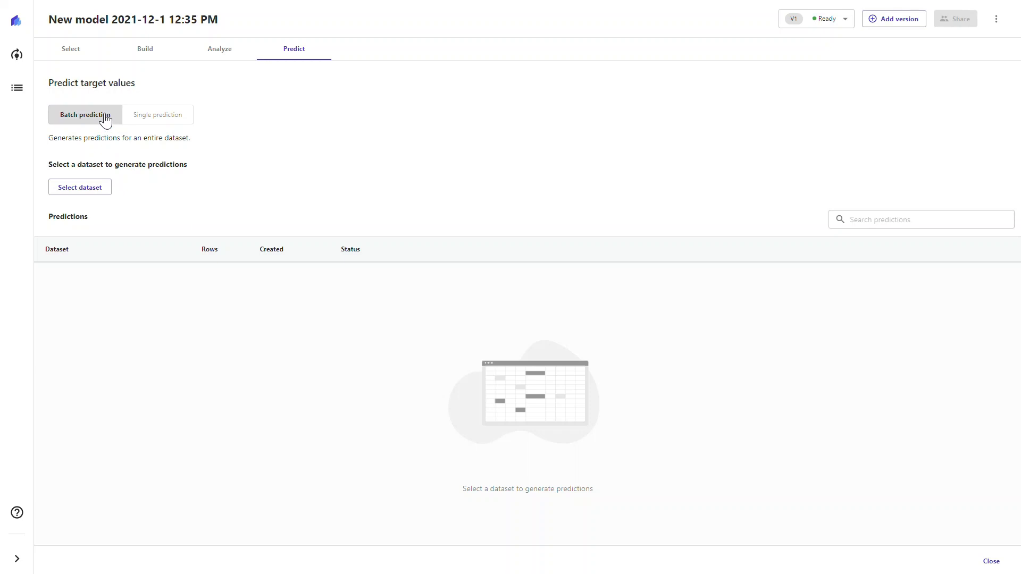
left_click(143, 113)
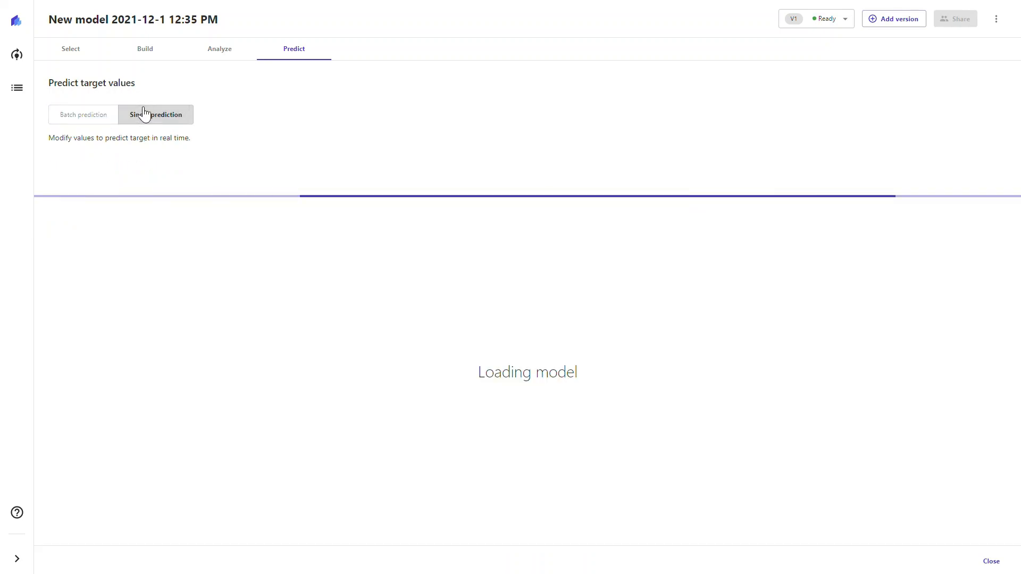
left_click(97, 116)
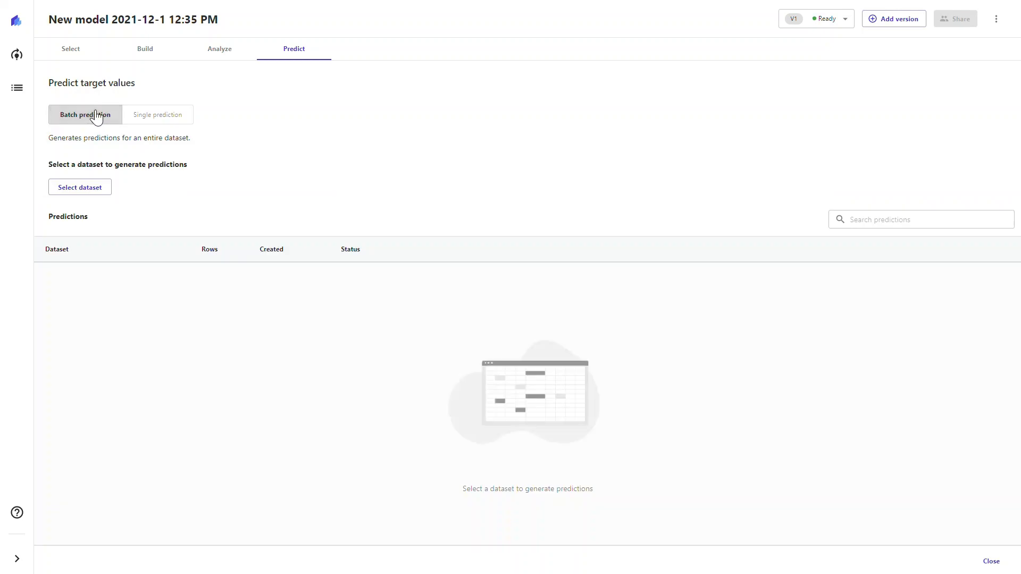
Generate batch predictions for the test.csv dataset, view the resulting predictions and close the preview
left_click(93, 188)
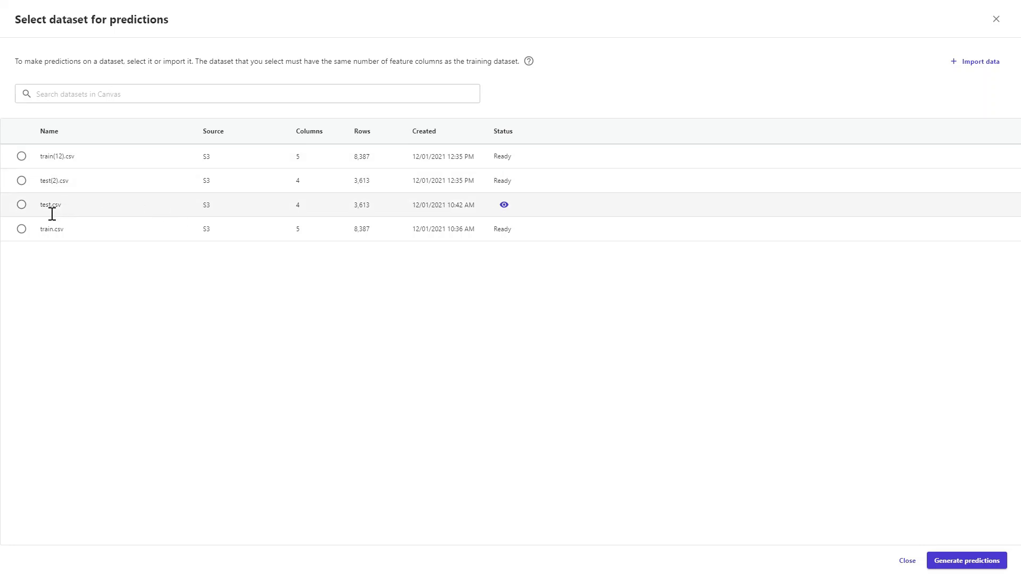
left_click(22, 205)
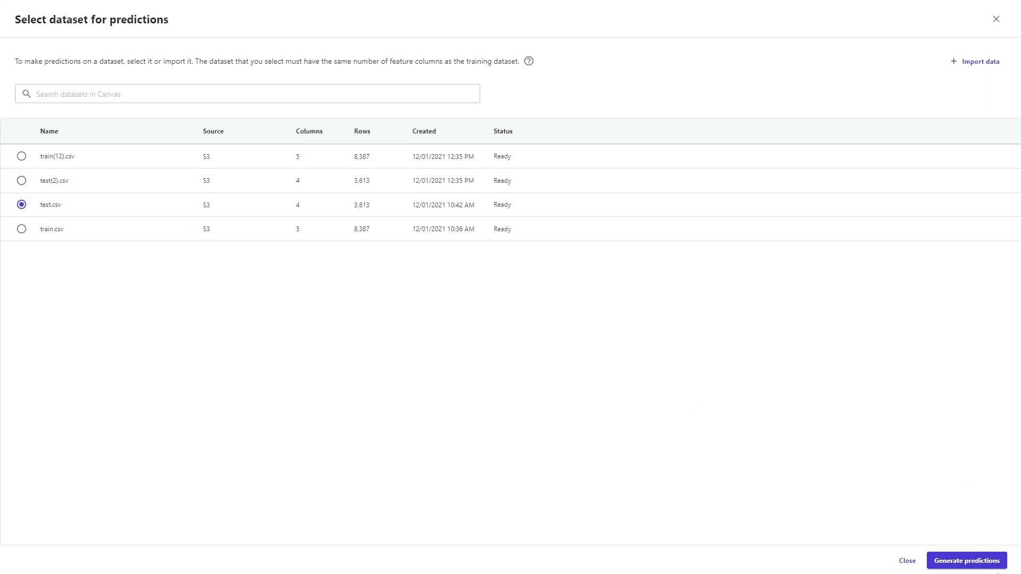
left_click(977, 563)
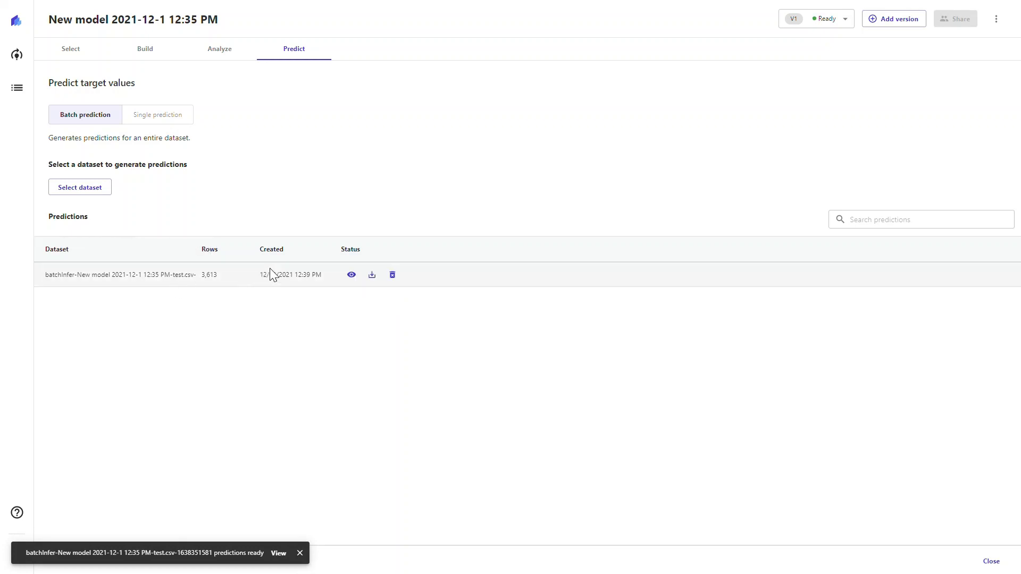
left_click(352, 274)
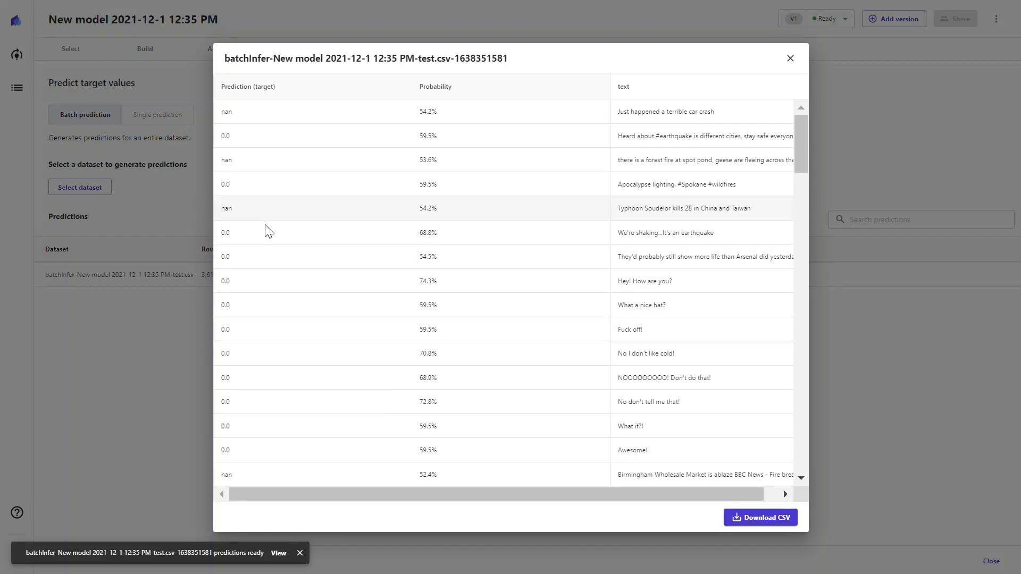
left_click(828, 545)
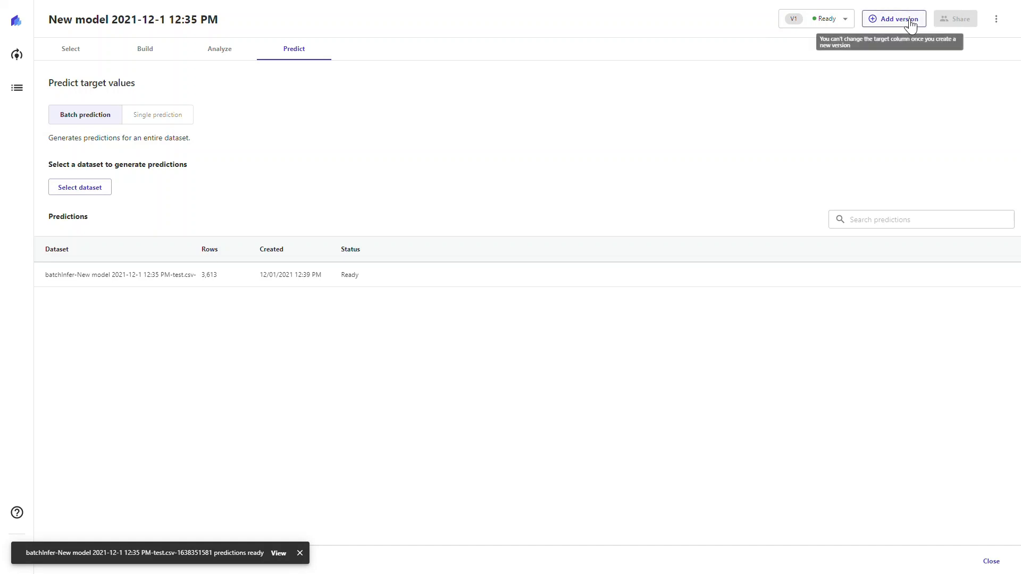
left_click(143, 55)
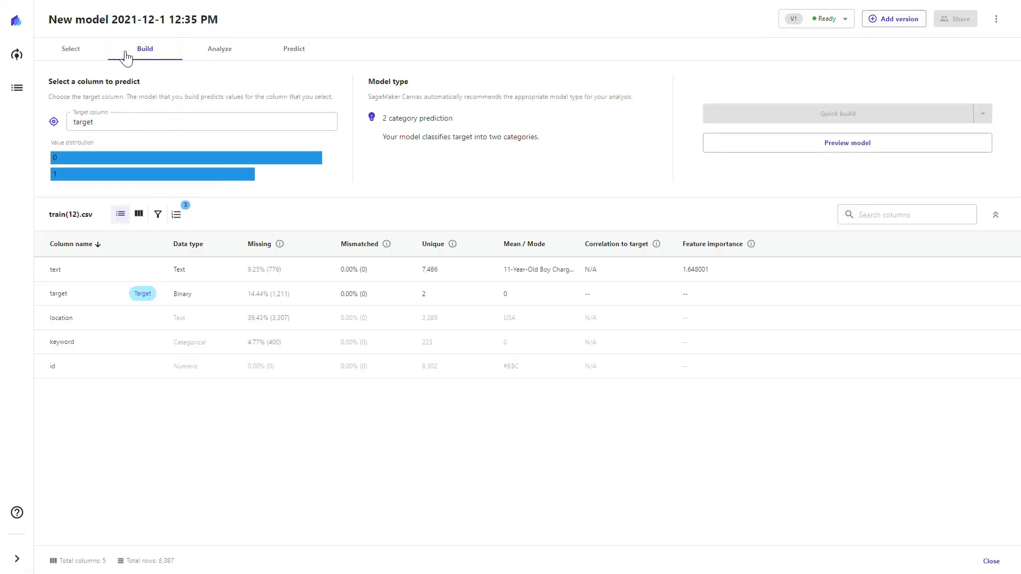
left_click(90, 53)
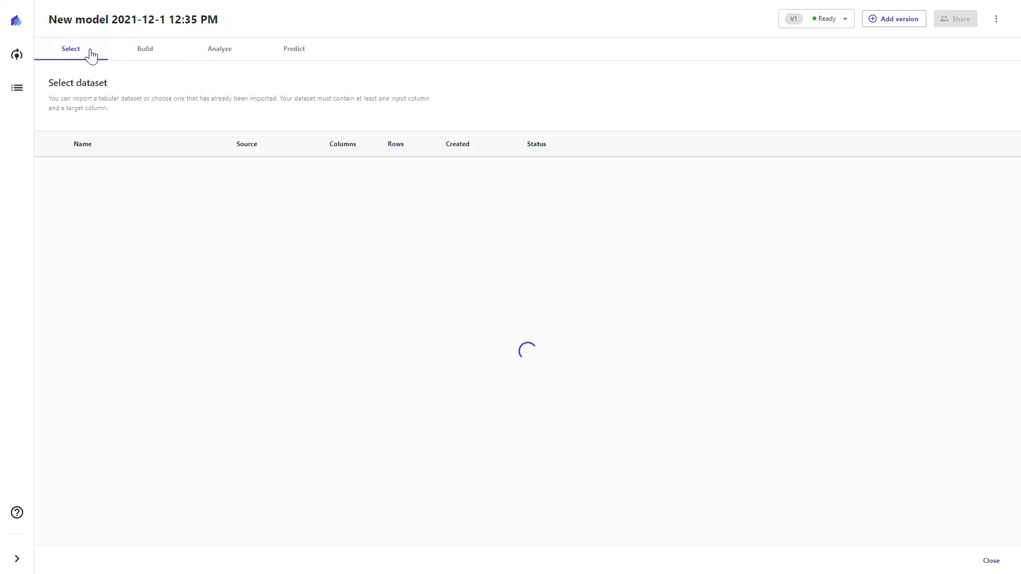
left_click(140, 59)
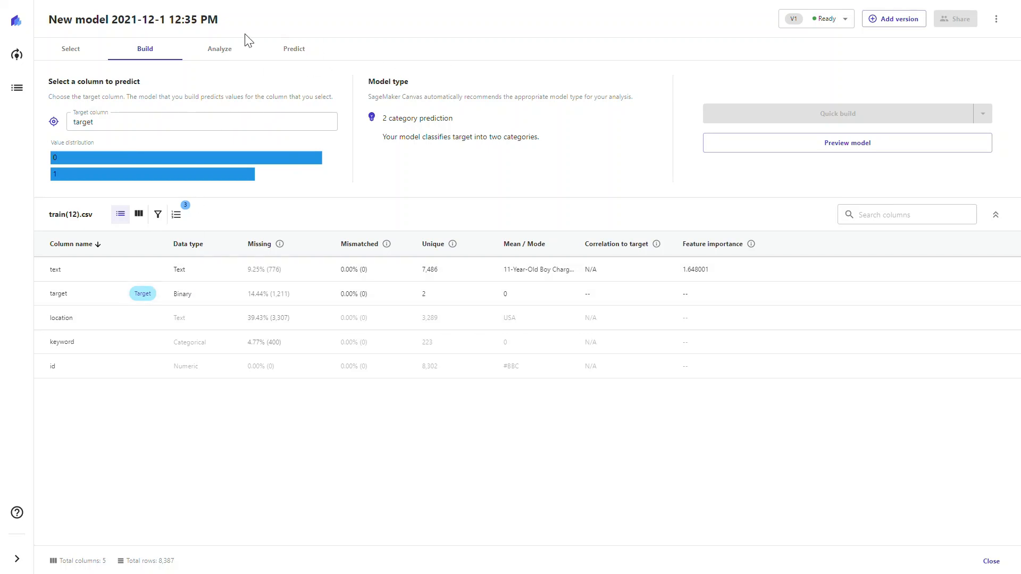
left_click(279, 44)
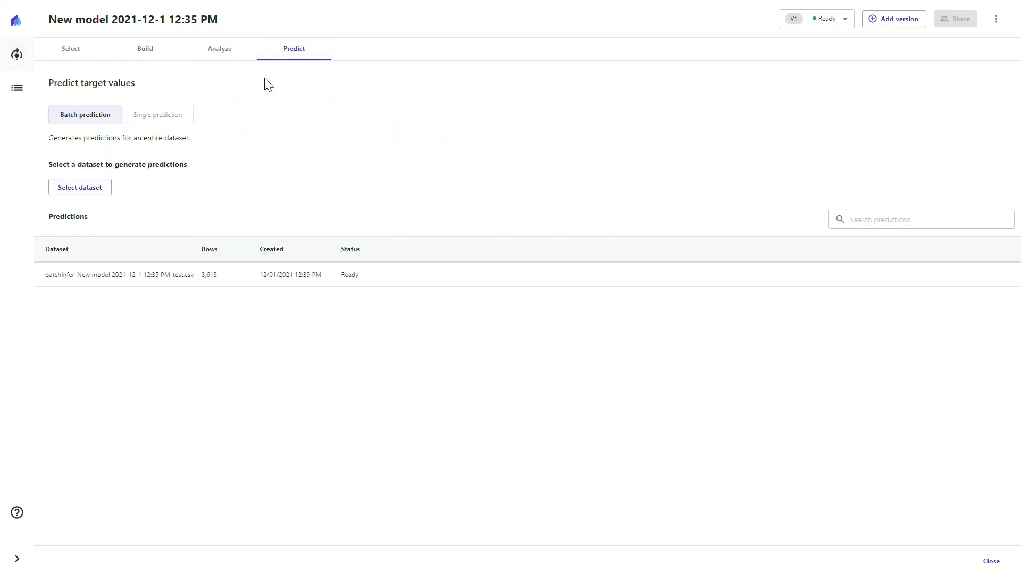
Add a new version of the model with train.csv as its dataset and try to edit its target column
left_click(907, 23)
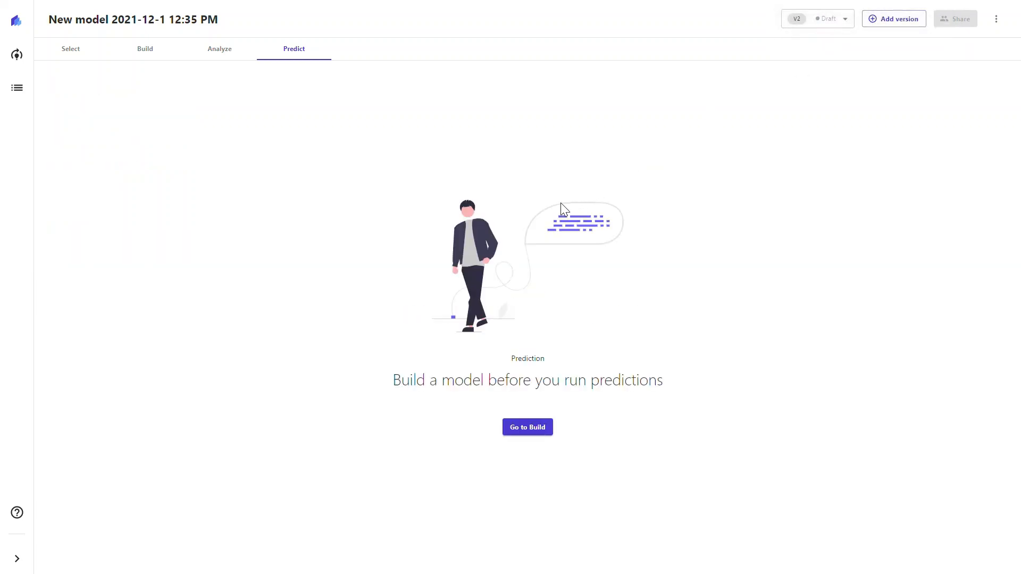
left_click(72, 50)
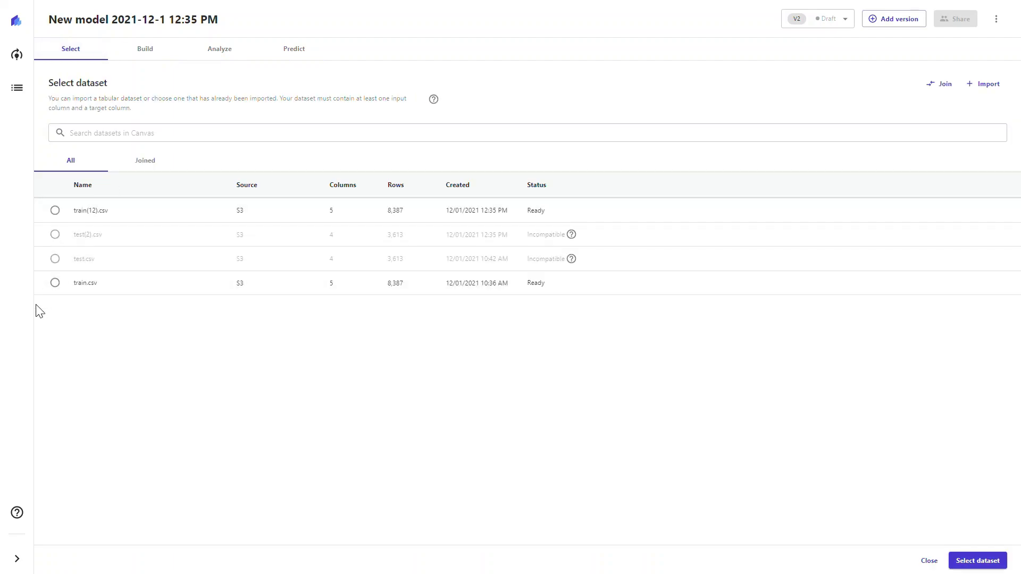
left_click(67, 290)
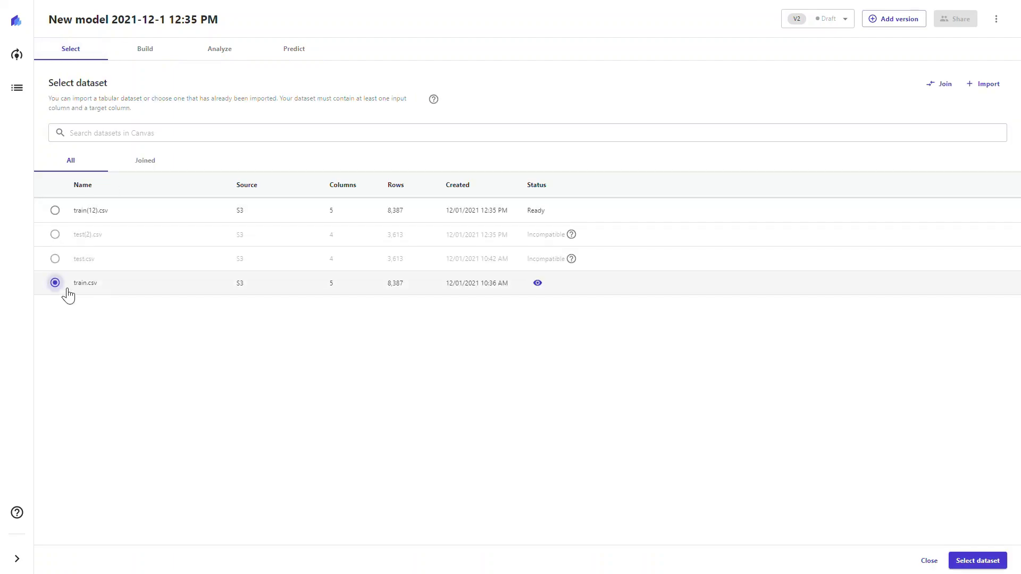
left_click(1000, 561)
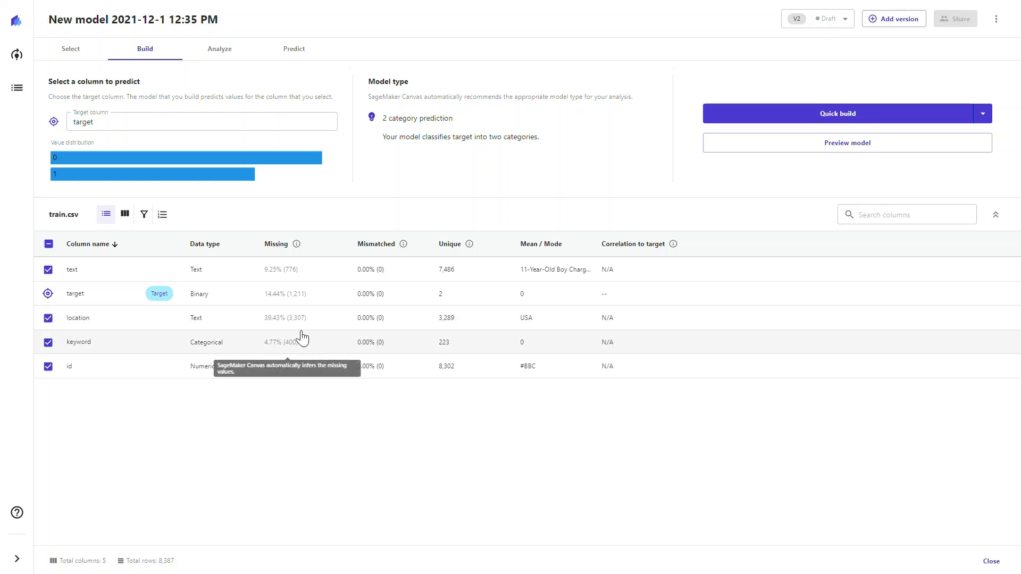
double_click(181, 133)
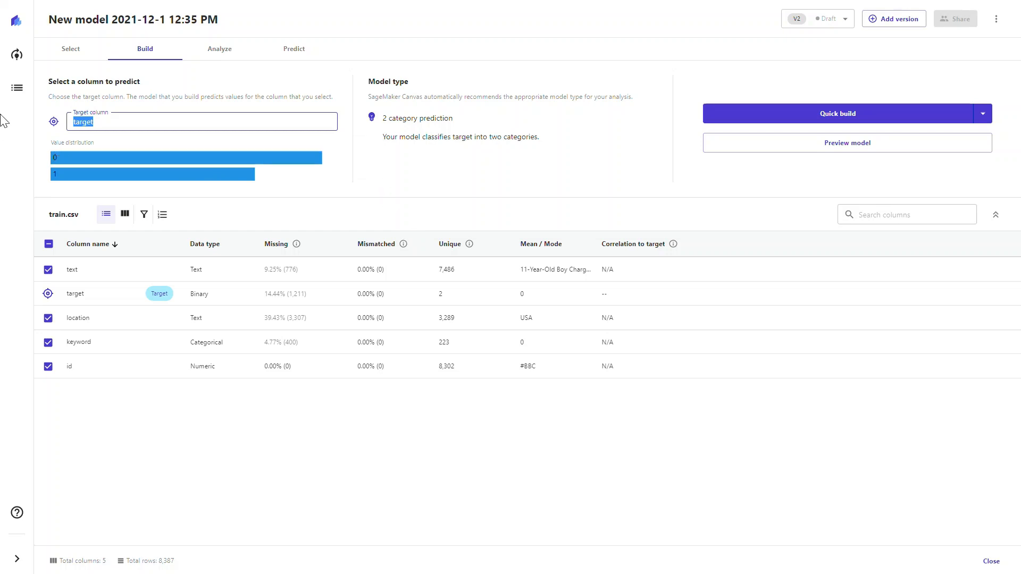
left_click(17, 54)
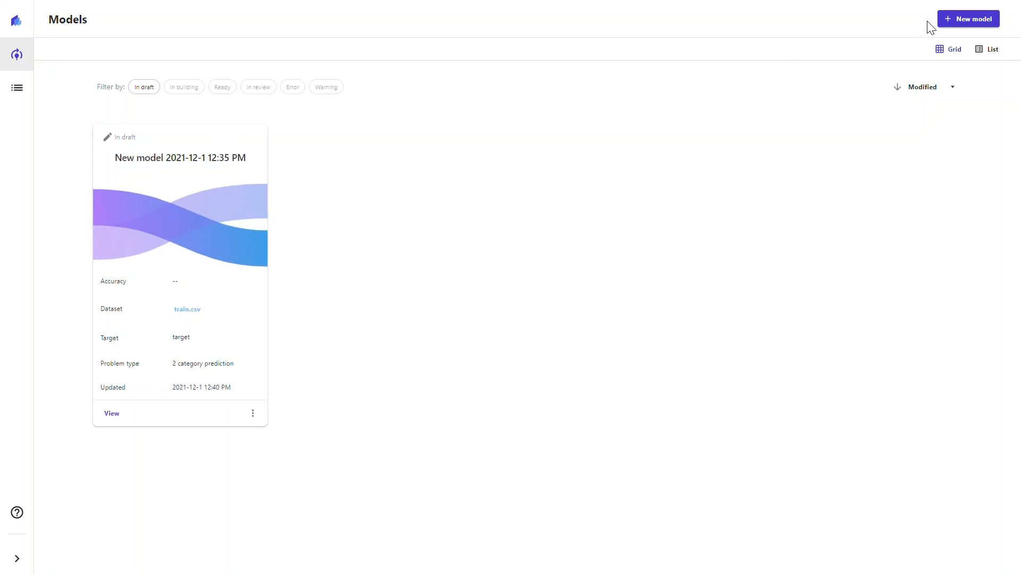
left_click(973, 21)
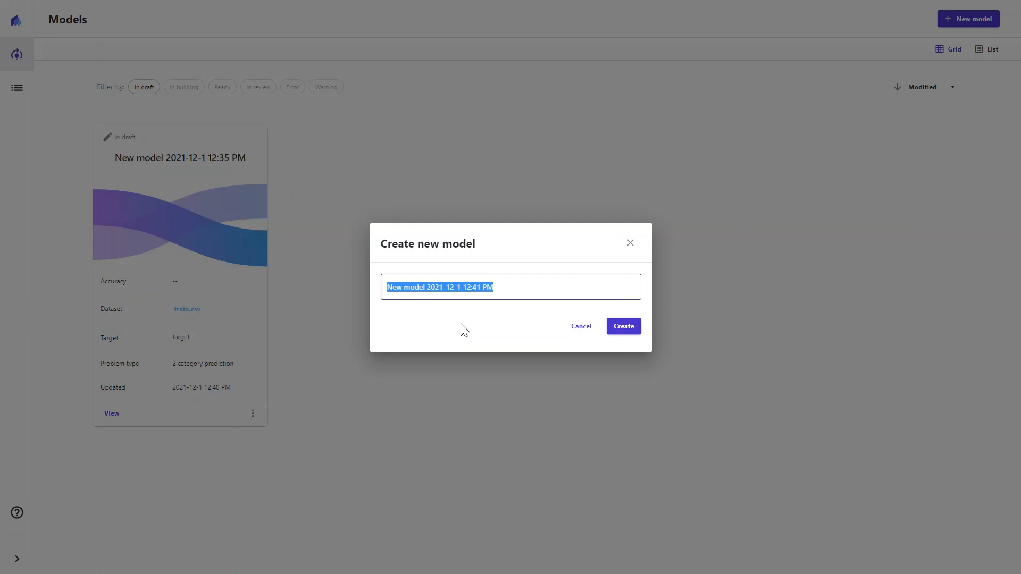
left_click(580, 327)
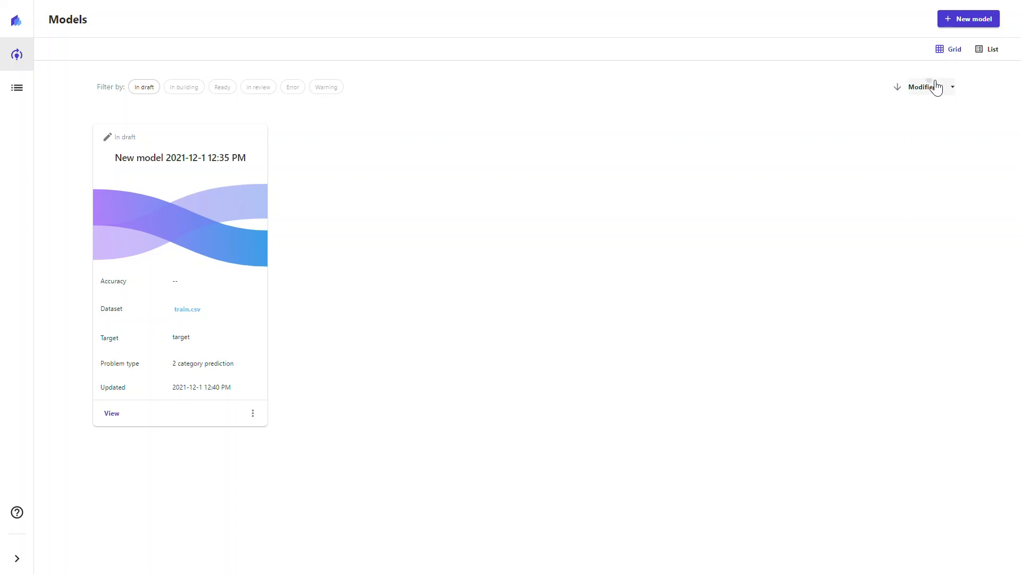
left_click(936, 86)
left_click(930, 75)
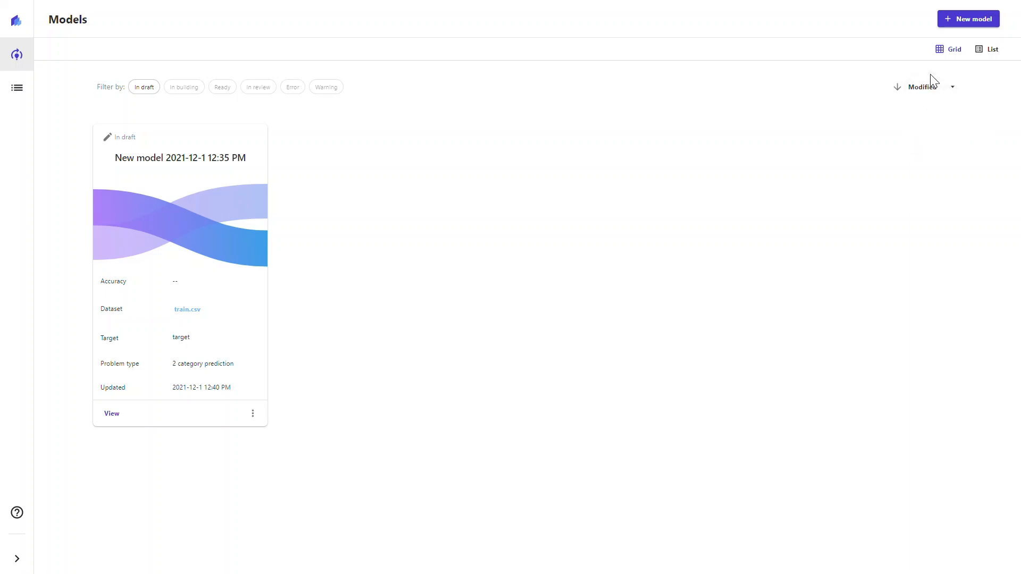